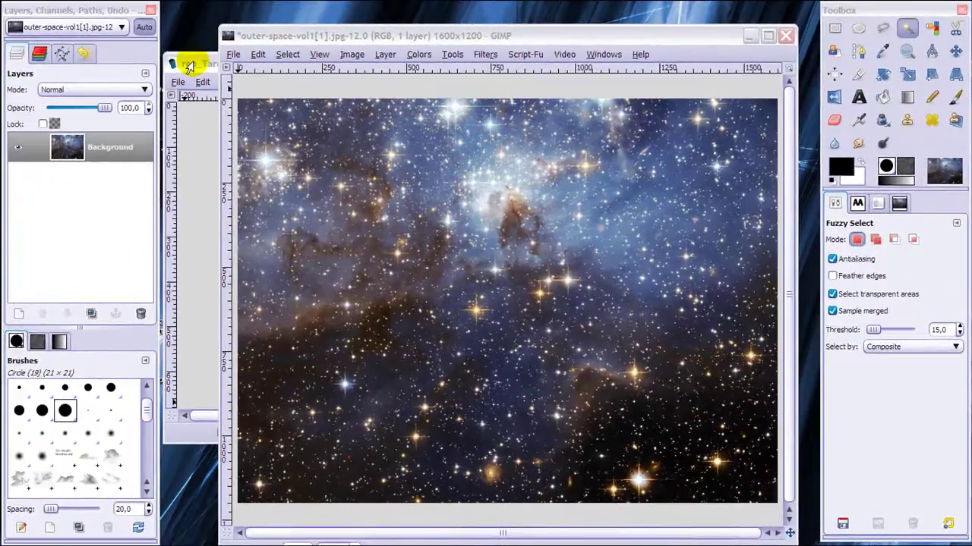
# - Arrange the rep_Tardis_500[1].jpg window in front of the outer-space-vol1[1].jpg window
pyautogui.click(176, 46)
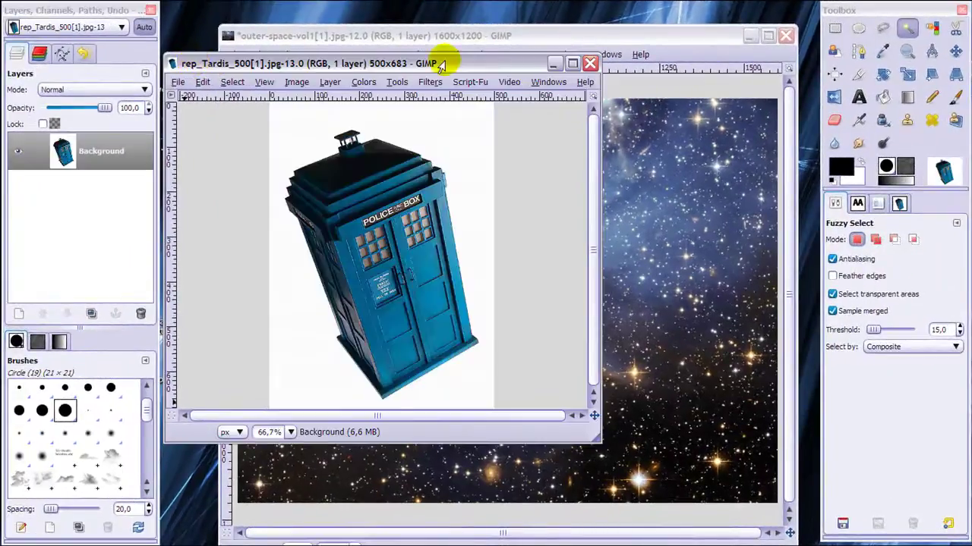
pyautogui.moveTo(493, 60); pyautogui.dragTo(497, 113)
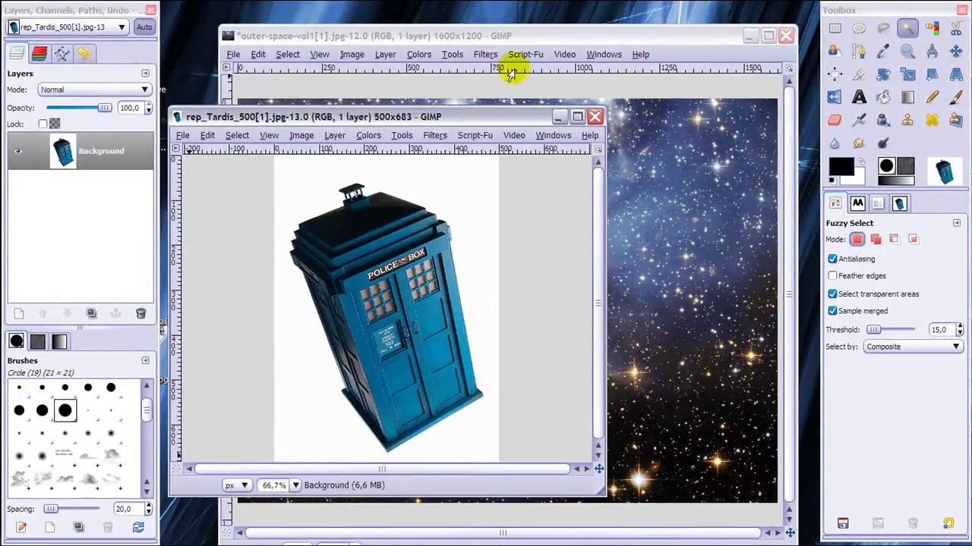
pyautogui.click(564, 35)
pyautogui.click(195, 119)
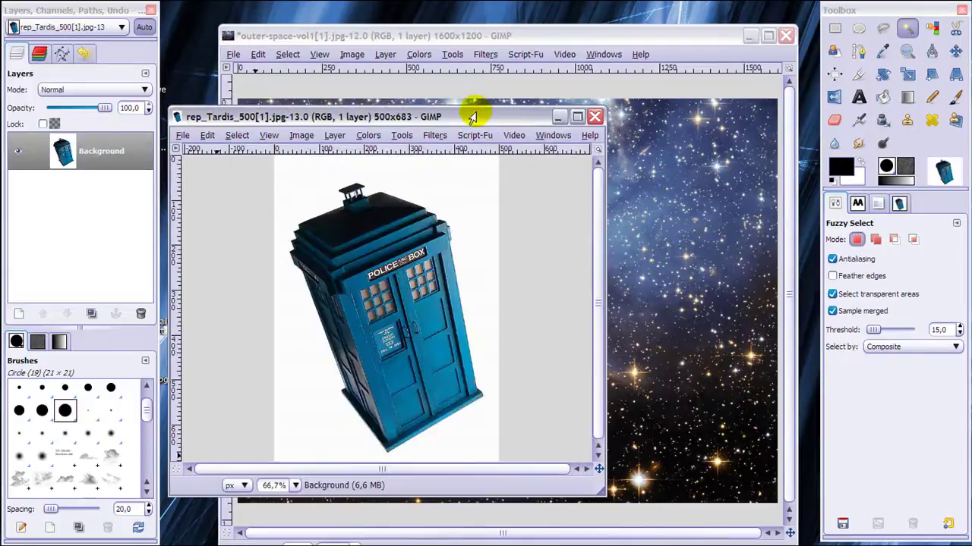
pyautogui.moveTo(474, 120); pyautogui.dragTo(478, 57)
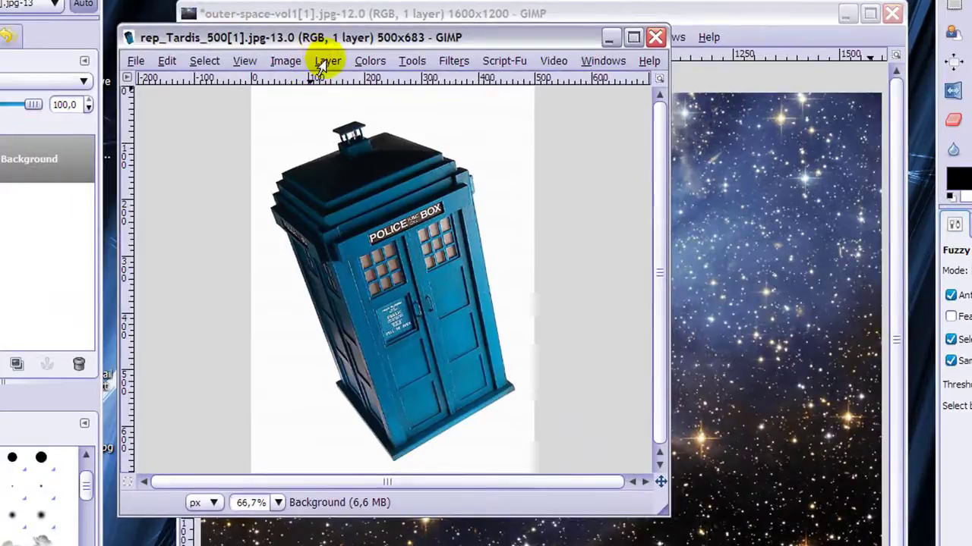
# - Add an alpha channel to the TARDIS image's Background layer via Layer > Transparency
pyautogui.click(327, 66)
pyautogui.moveTo(412, 242)
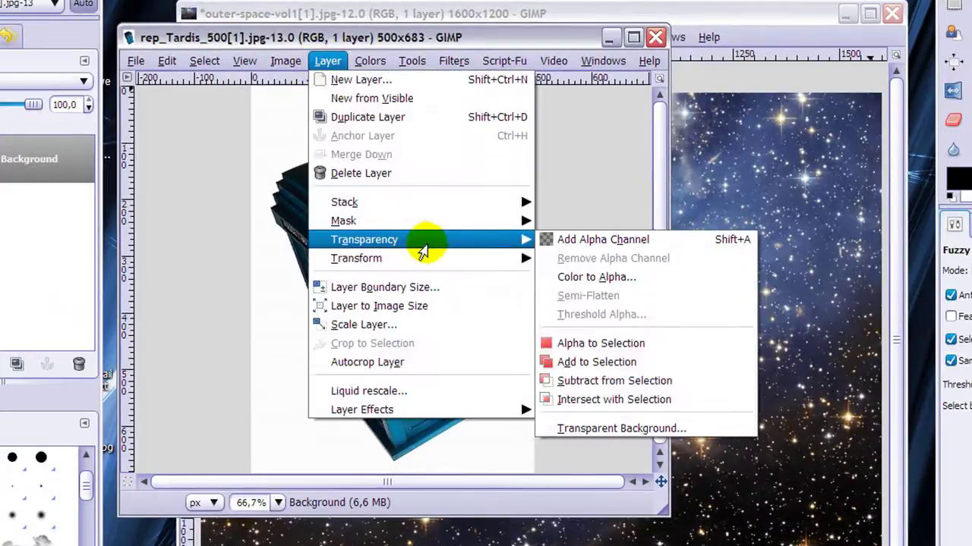
pyautogui.click(592, 248)
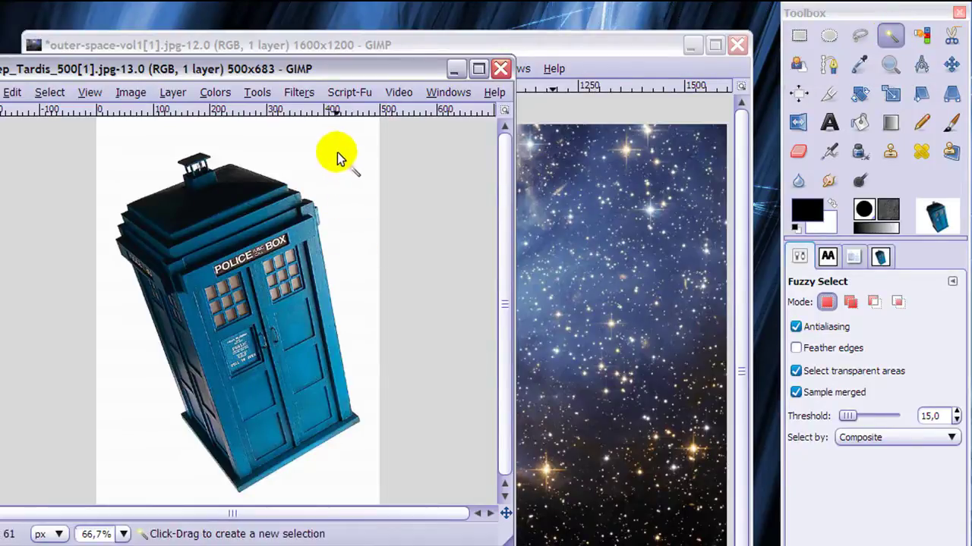
# - Fuzzy-select the white background around the TARDIS, tuning the threshold to 15.0
pyautogui.moveTo(338, 153); pyautogui.dragTo(352, 211)
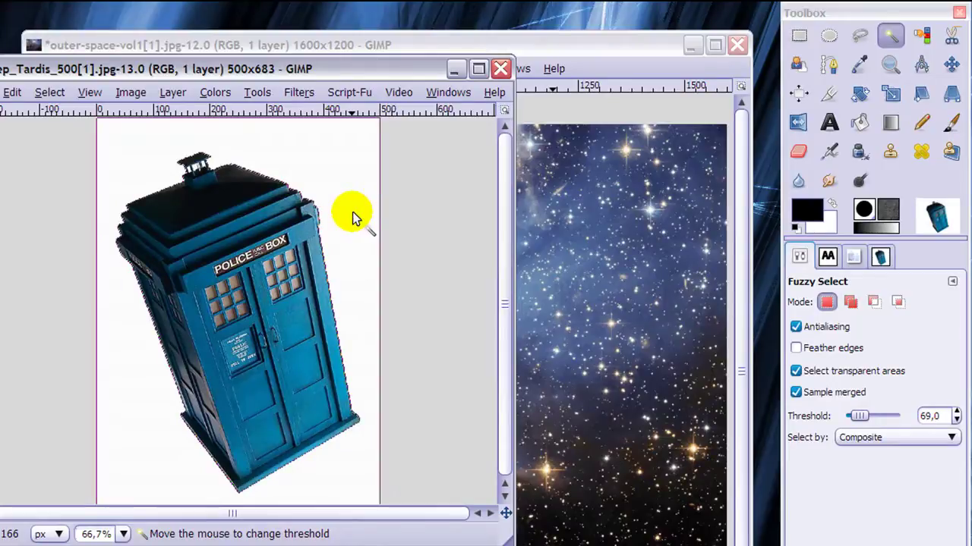
pyautogui.moveTo(353, 216); pyautogui.dragTo(353, 216)
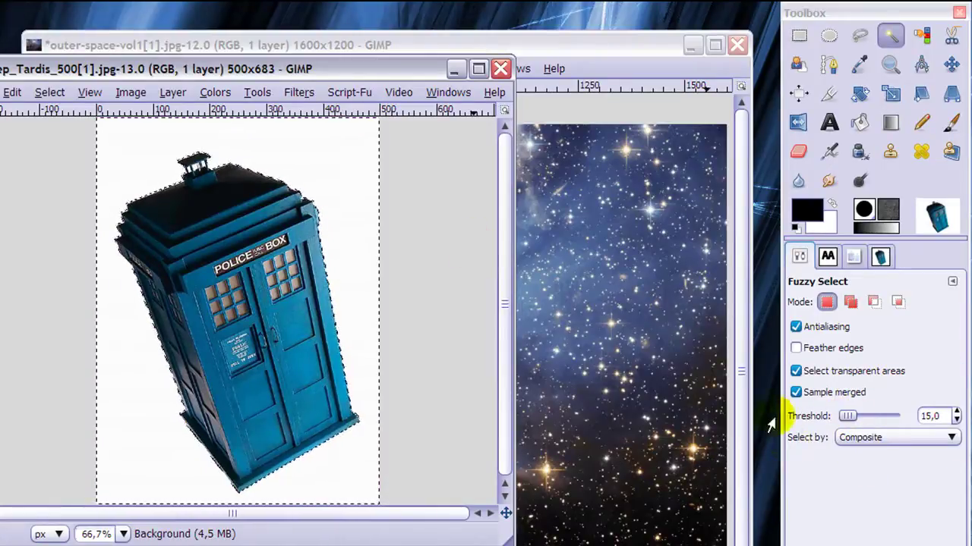
pyautogui.moveTo(342, 173); pyautogui.dragTo(362, 294)
pyautogui.moveTo(361, 254); pyautogui.dragTo(361, 234)
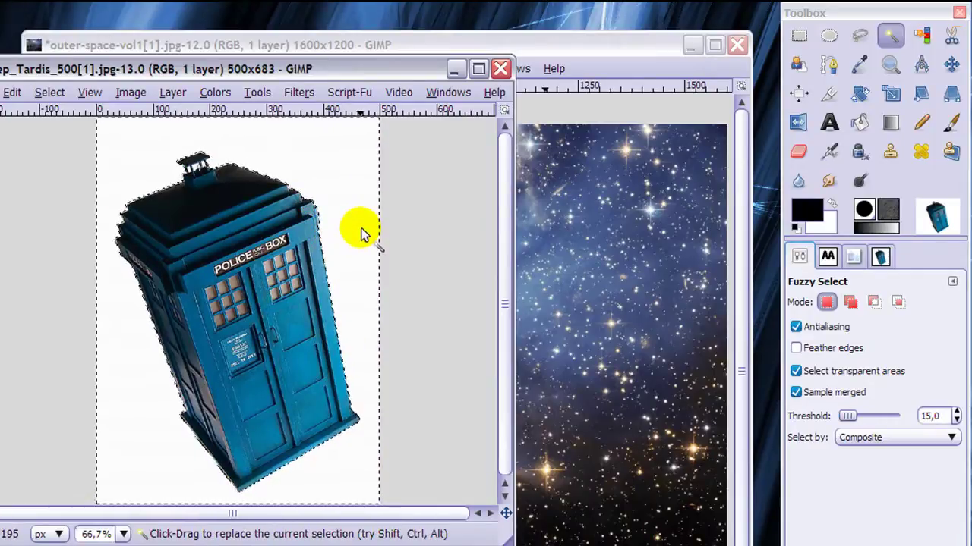
# - Delete the white background to transparency, select none, and copy the TARDIS
pyautogui.press('Delete')
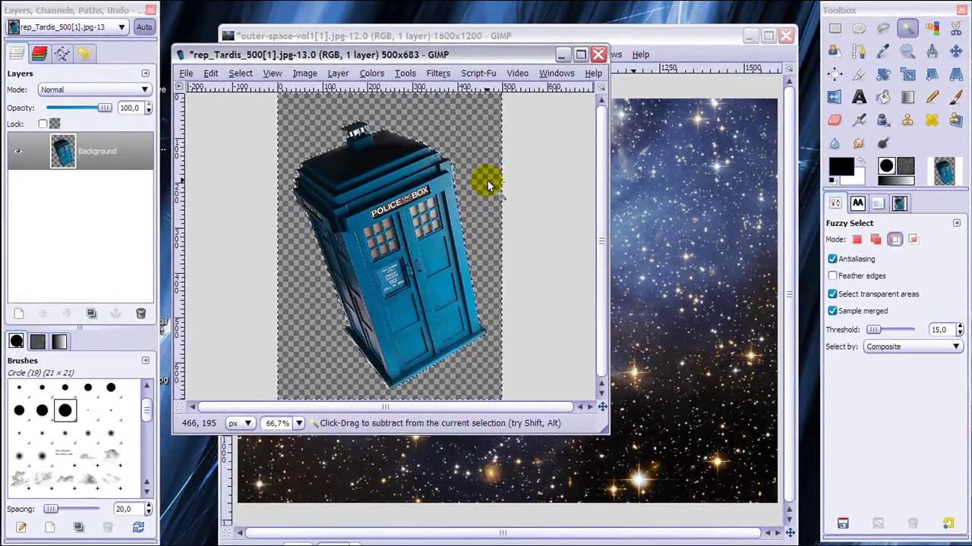
pyautogui.hotkey('ctrl', 'c')
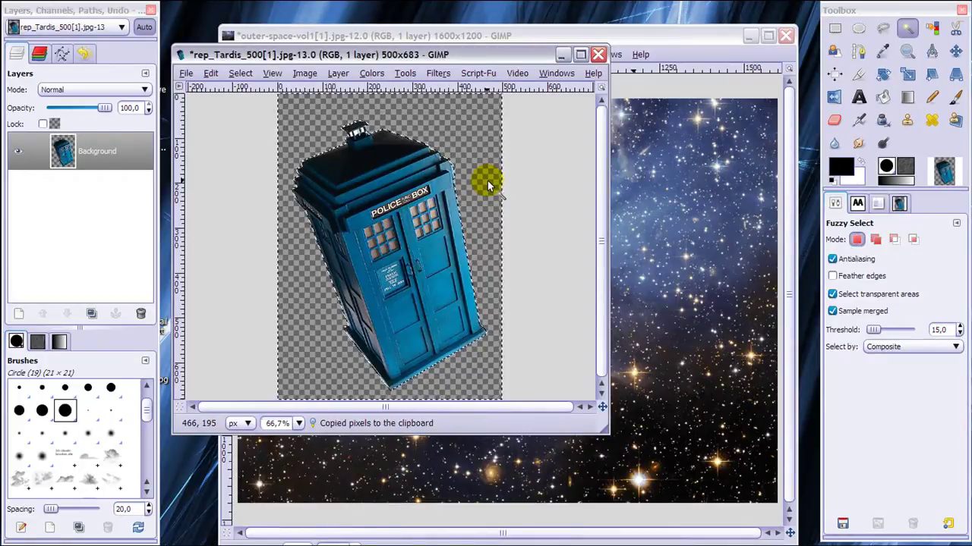
pyautogui.click(238, 73)
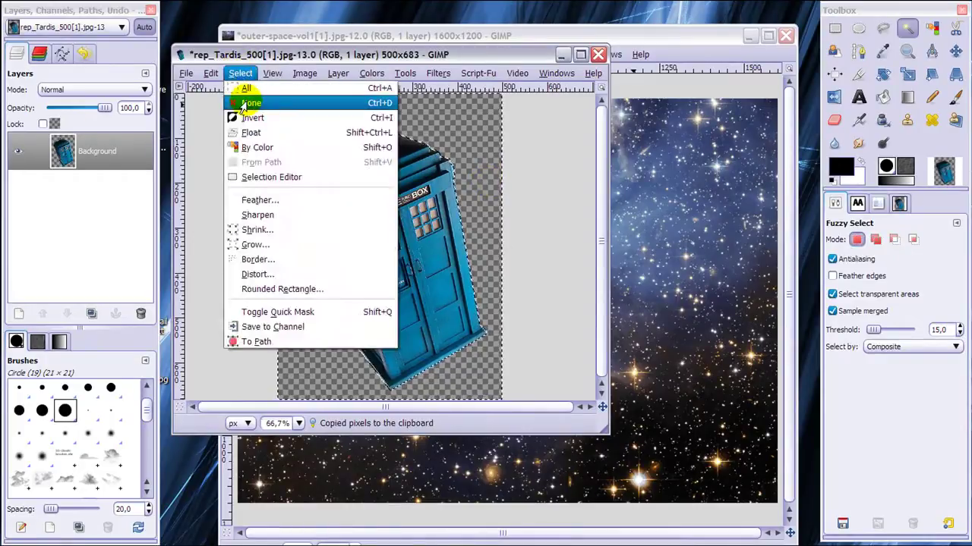
pyautogui.click(250, 103)
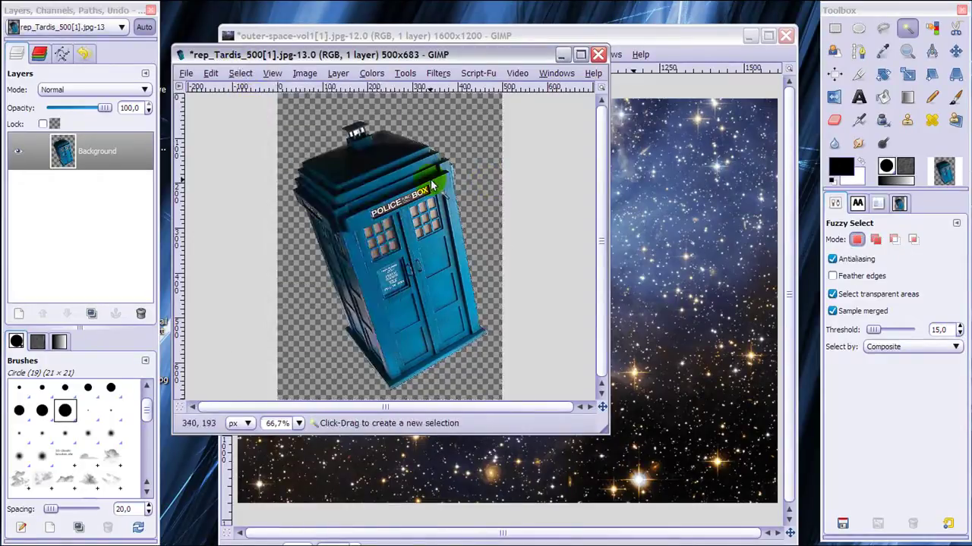
pyautogui.press('ctrl')
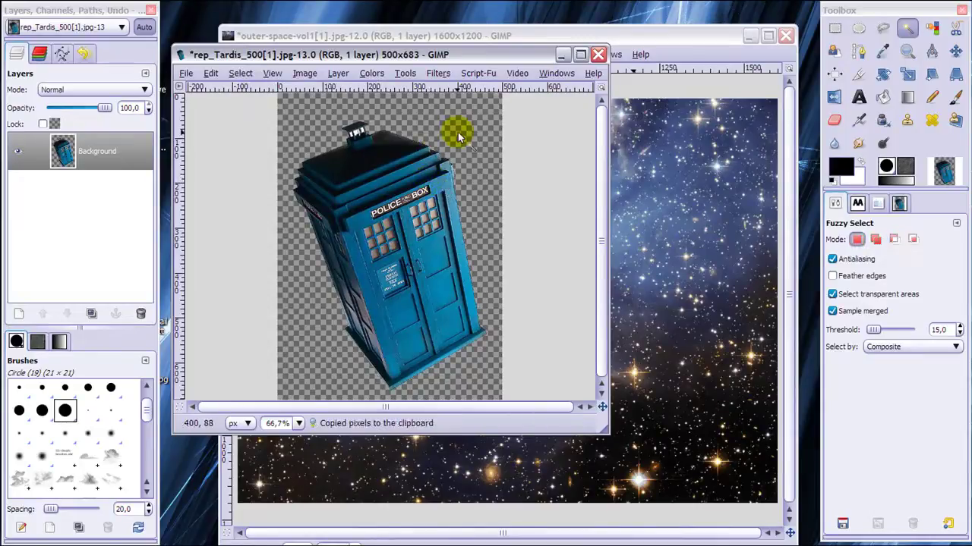
# - Paste the TARDIS into the space photo and make it a new layer named 'tardis'
pyautogui.click(660, 36)
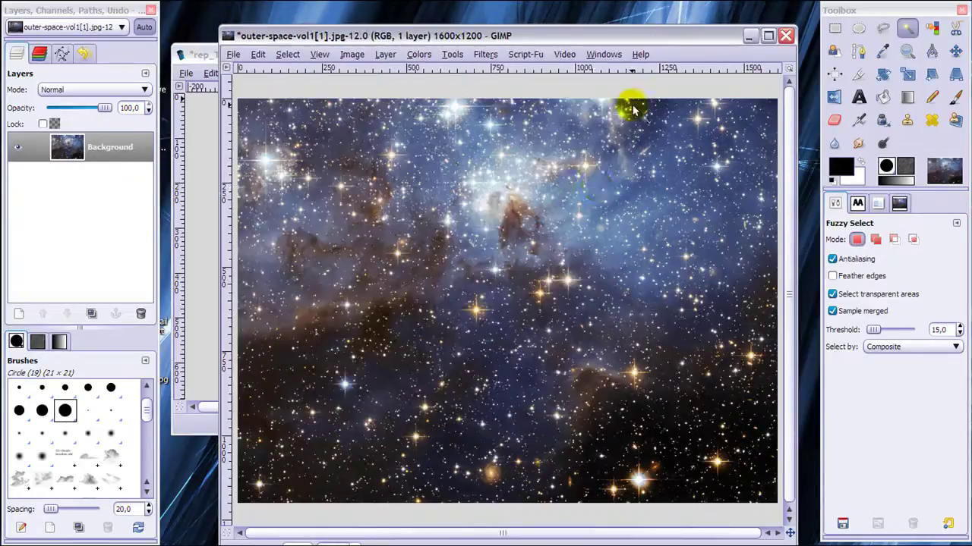
pyautogui.hotkey('ctrl', 'v')
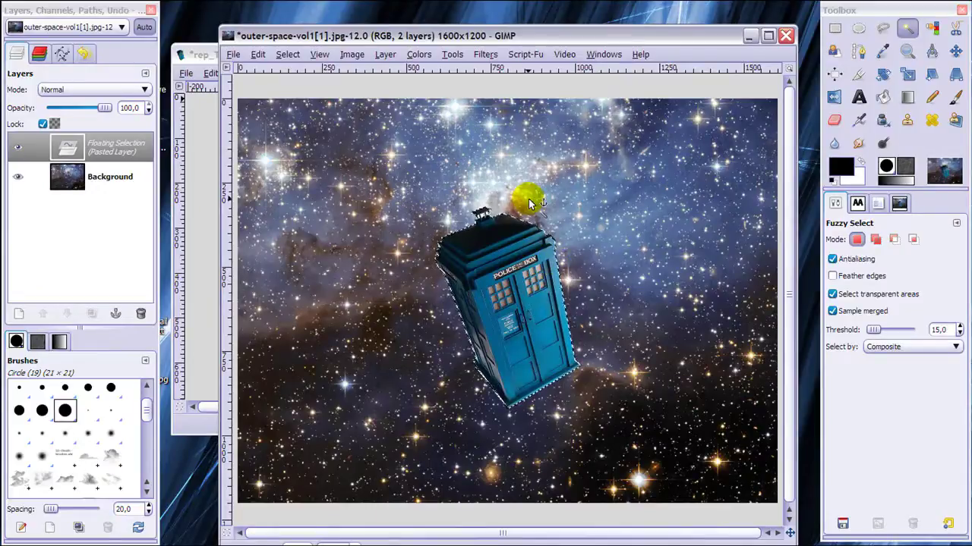
pyautogui.click(82, 150)
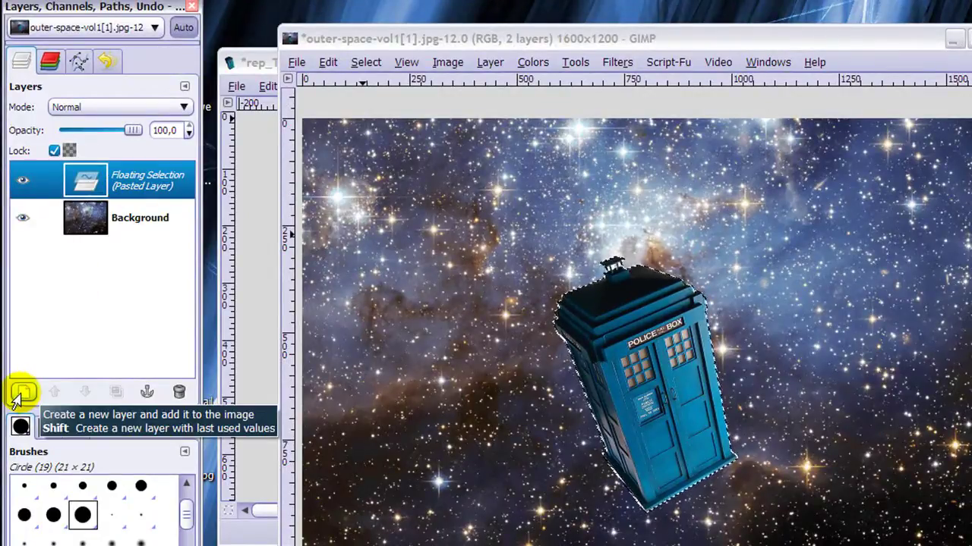
pyautogui.click(23, 392)
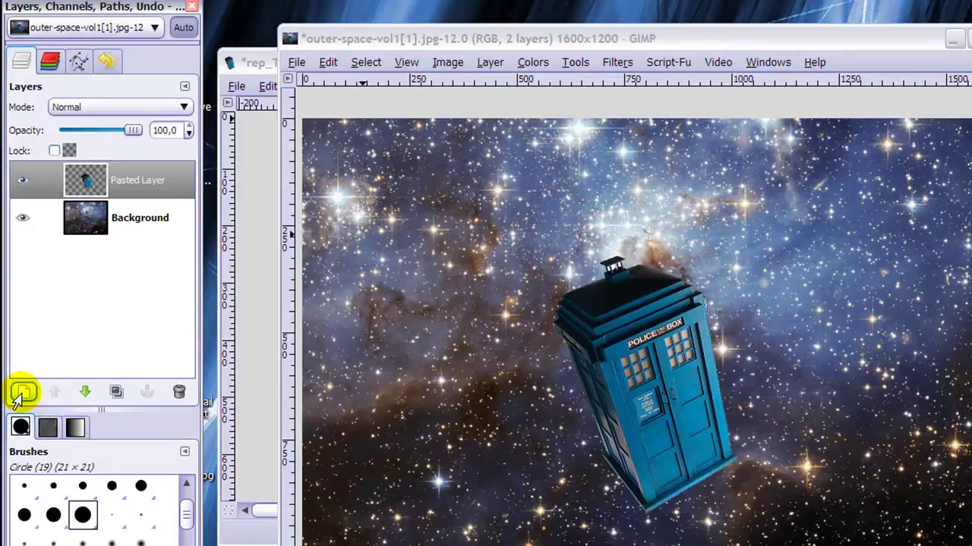
pyautogui.doubleClick(130, 180)
pyautogui.write('tardis')
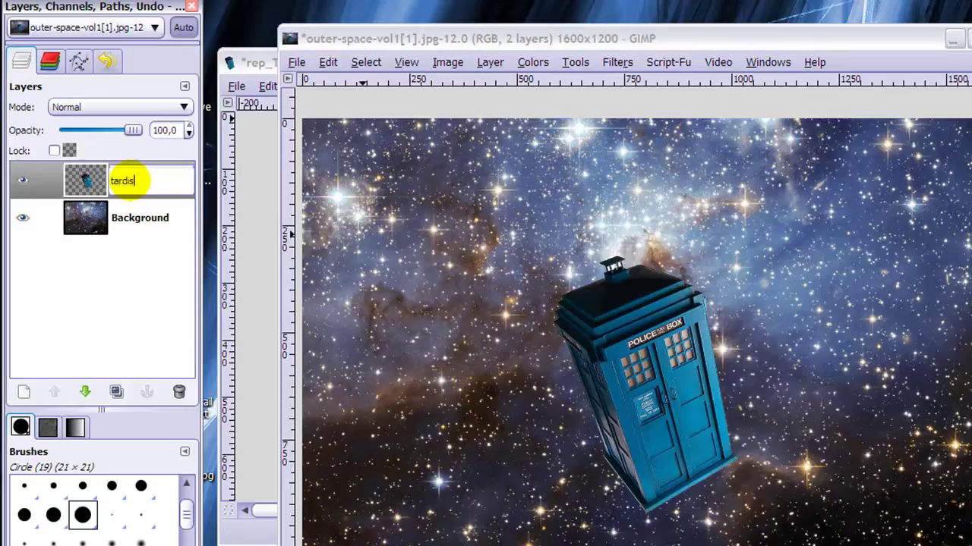
pyautogui.press('Return')
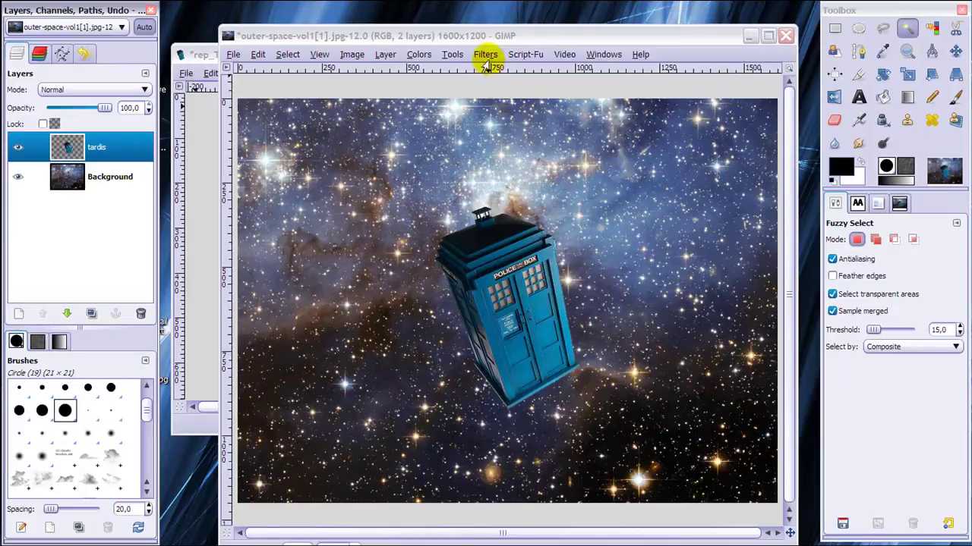
# - Select the starfield Background layer and open Filters > Blur > Motion Blur
pyautogui.click(105, 182)
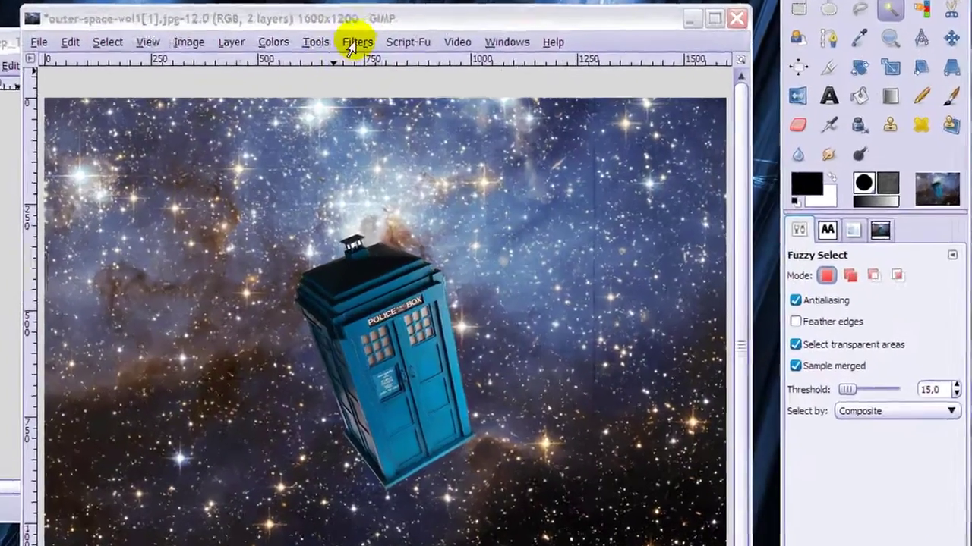
pyautogui.click(353, 43)
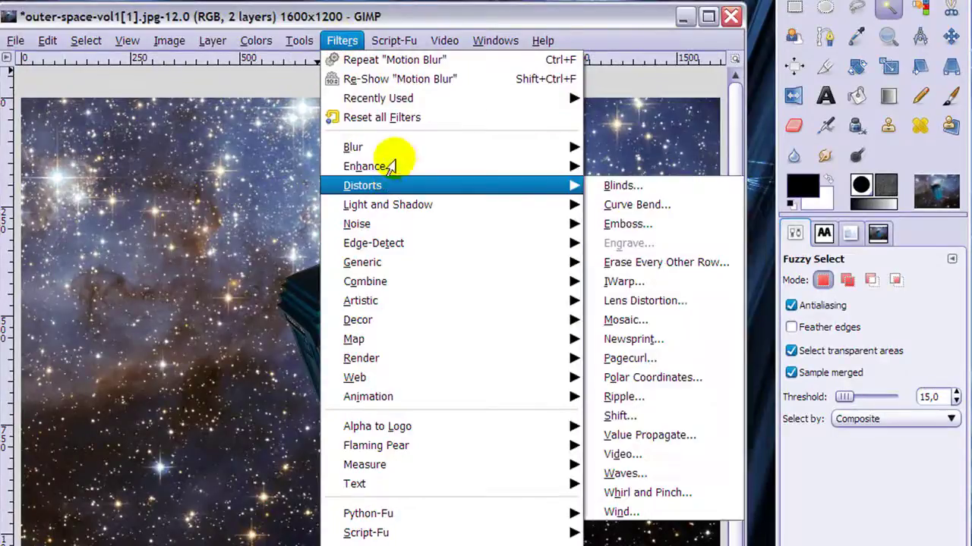
pyautogui.moveTo(410, 145)
pyautogui.click(631, 185)
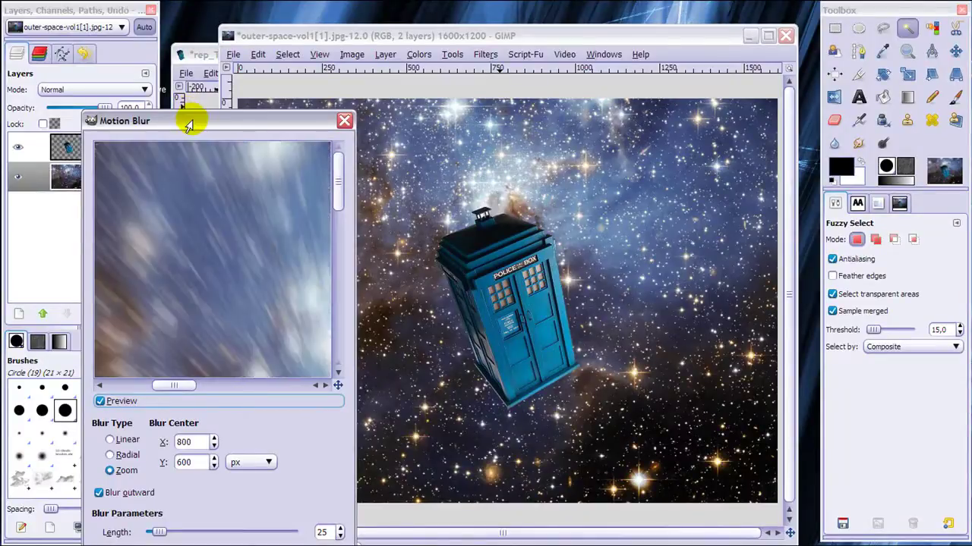
# - Apply a Zoom outward motion blur centred at 800, 600 with length 25
pyautogui.moveTo(191, 120); pyautogui.dragTo(381, 31)
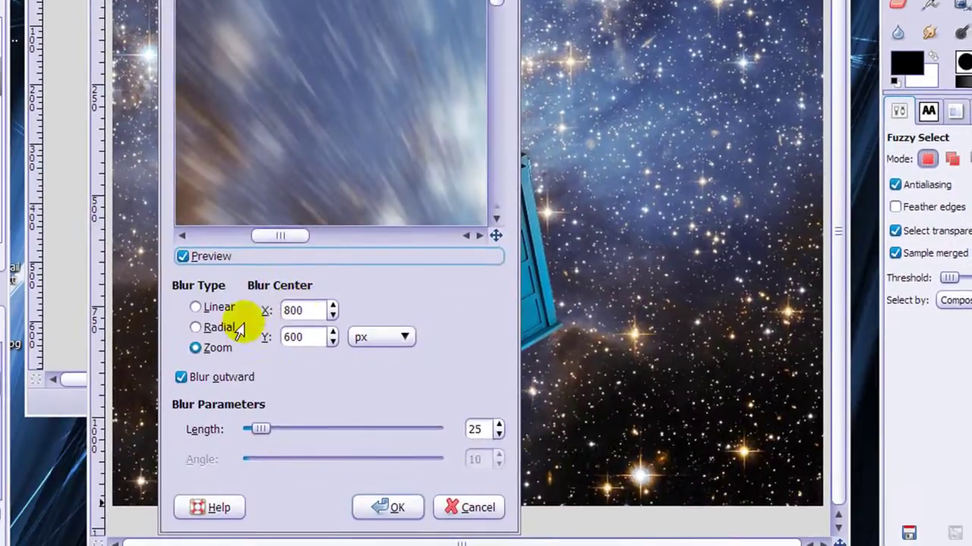
pyautogui.click(306, 314)
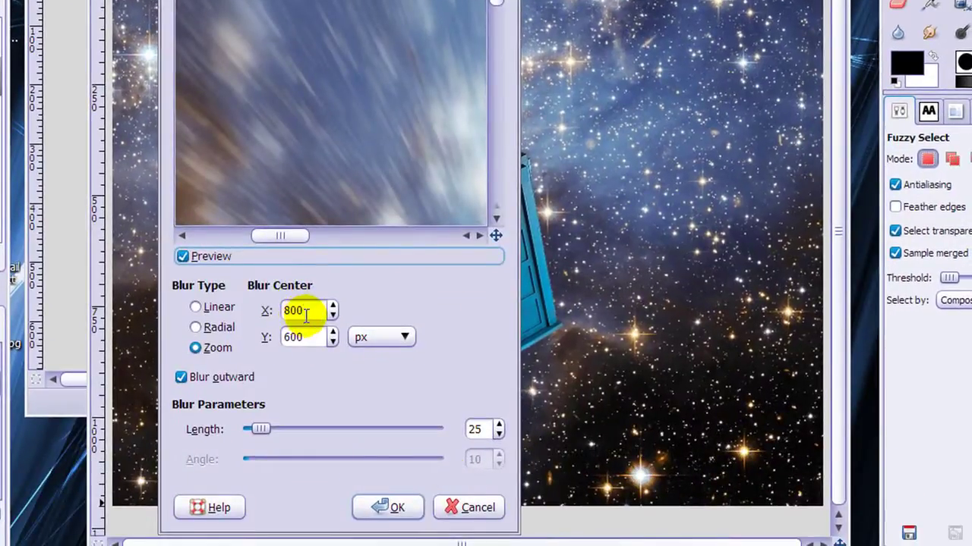
pyautogui.click(308, 340)
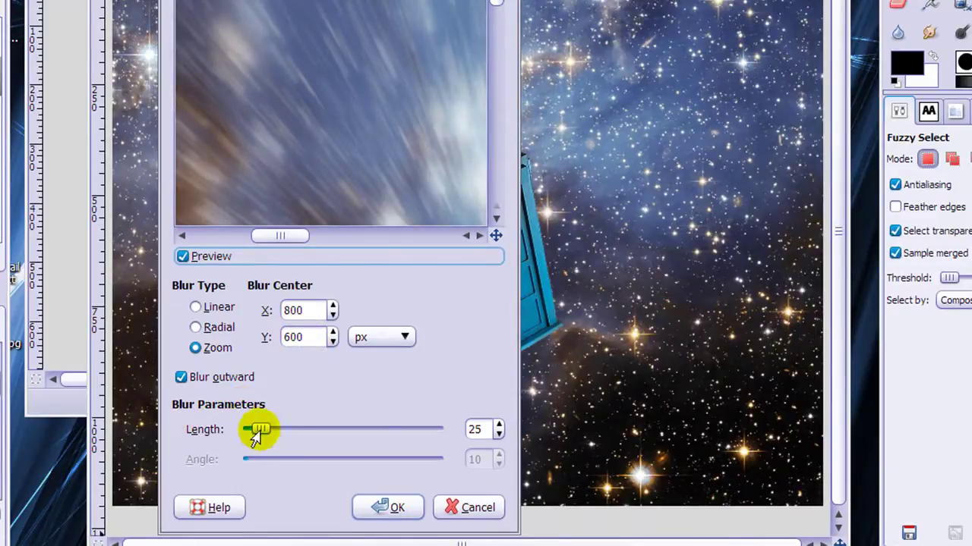
pyautogui.click(398, 508)
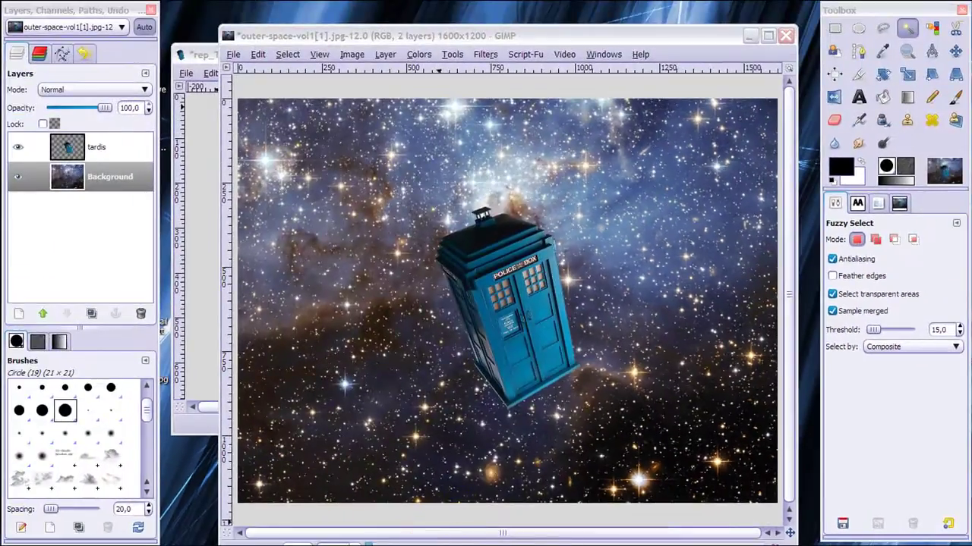
# - Raise the image window to watch the Motion blurring progress finish
pyautogui.moveTo(444, 35); pyautogui.dragTo(437, 7)
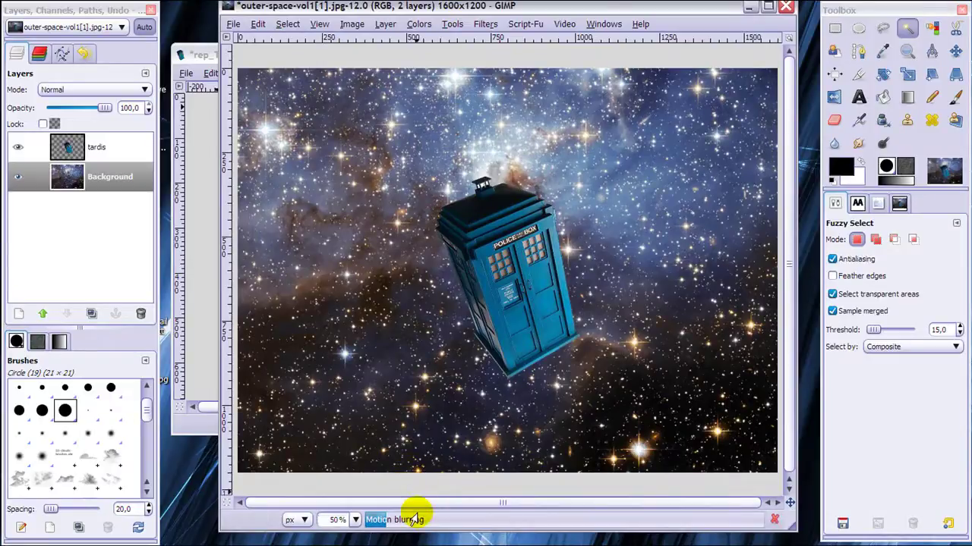